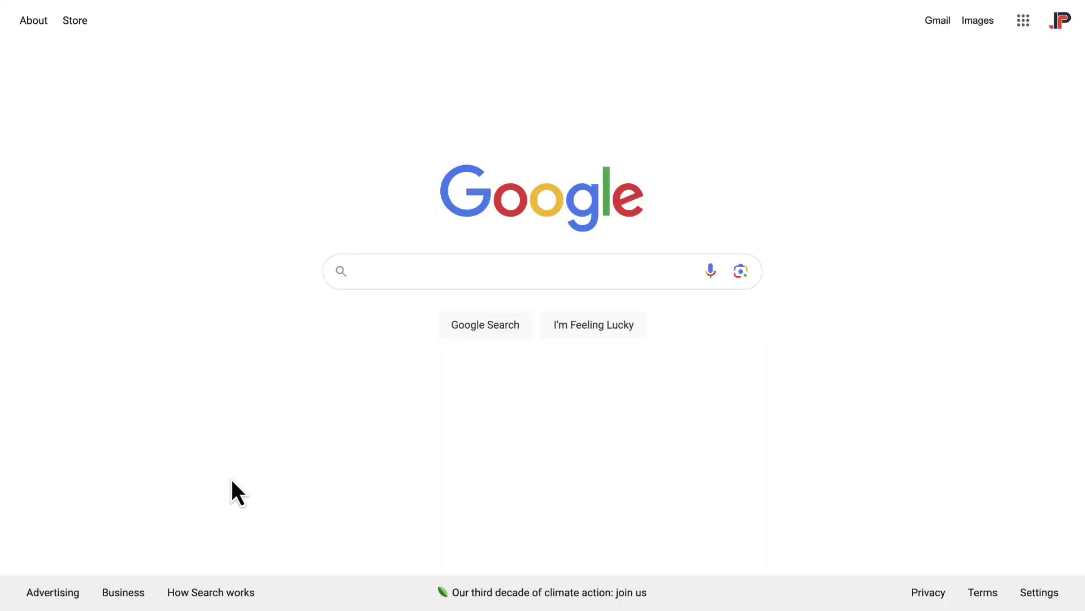
Step: Search Google for 'haiper ai' and open the Haiper website from the results
text(haiper ai)
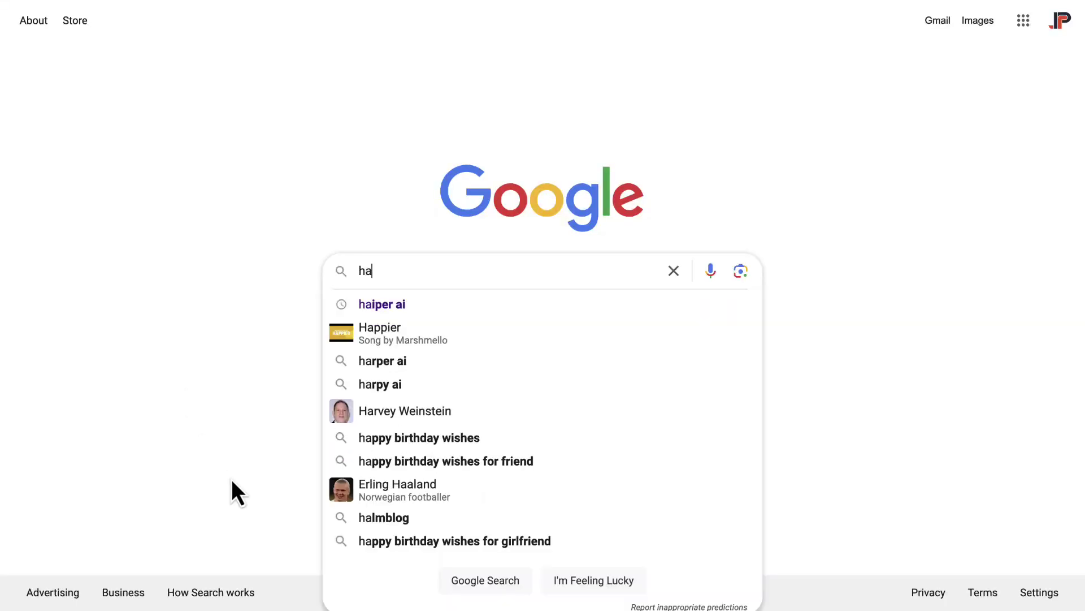
key(Return)
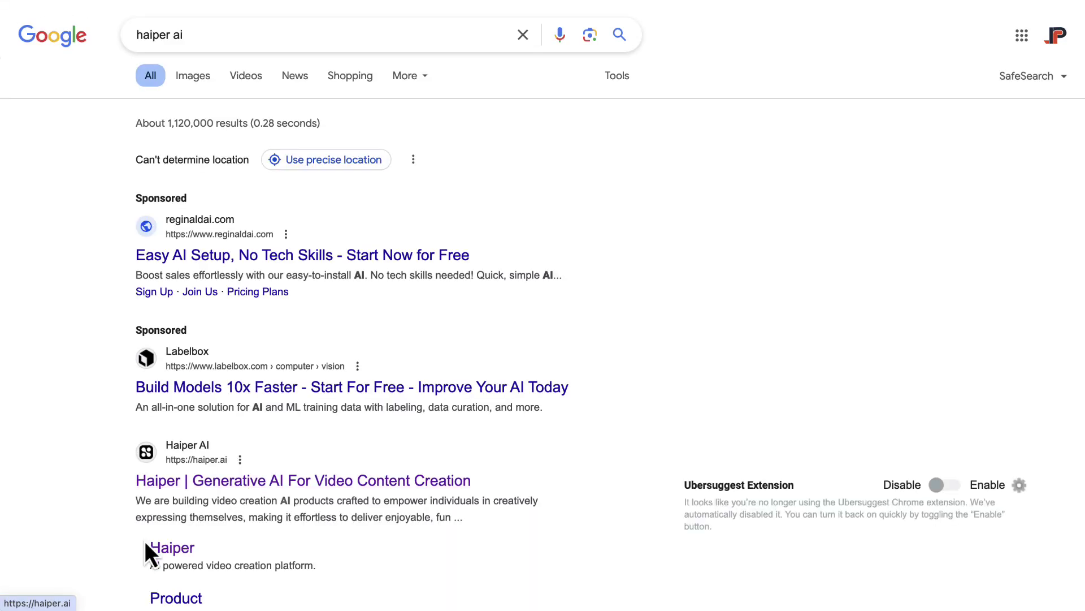
scroll(53, 537, down, 5)
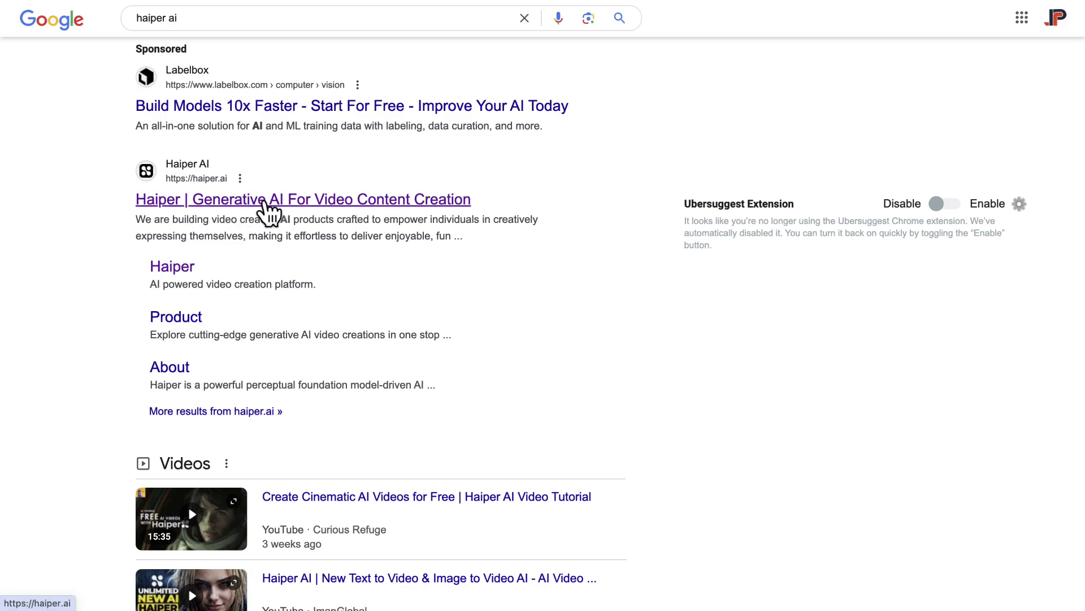
click(288, 205)
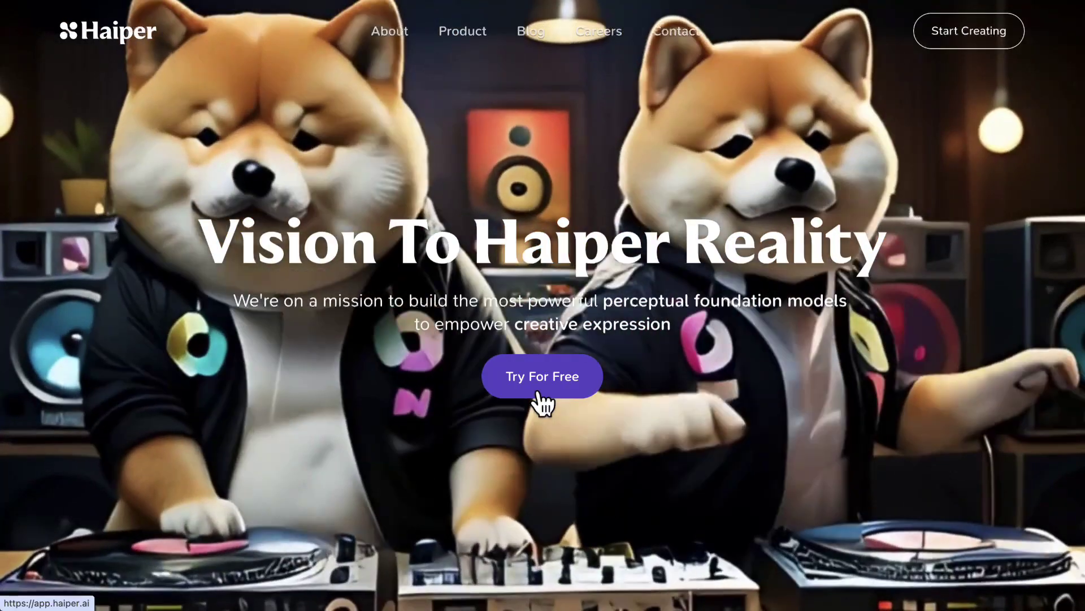
Step: Start Haiper for free and browse the Explore page's feature cards back and forth
click(540, 394)
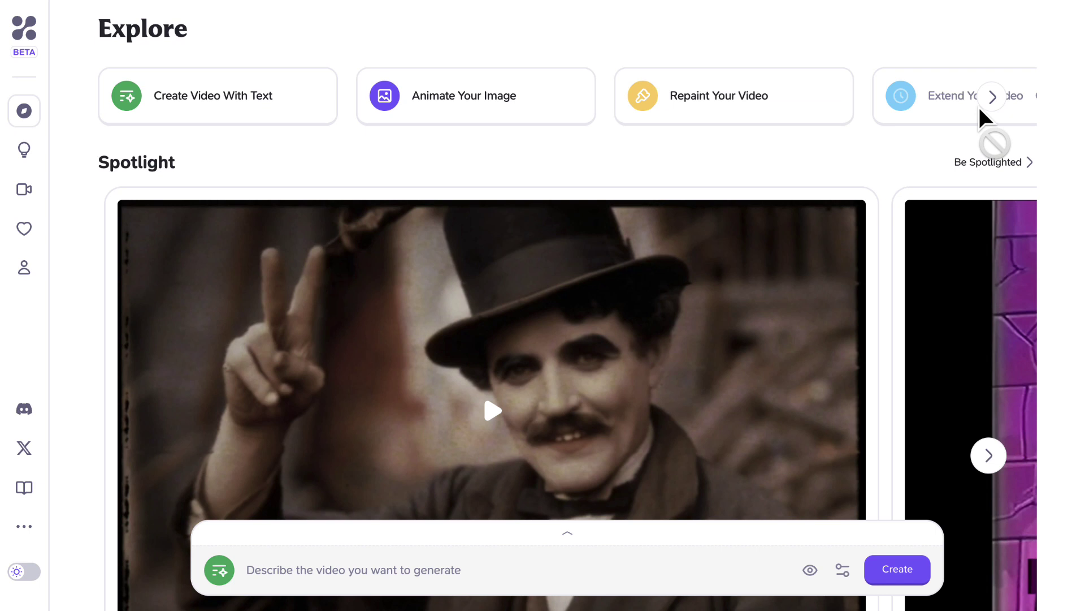
click(992, 96)
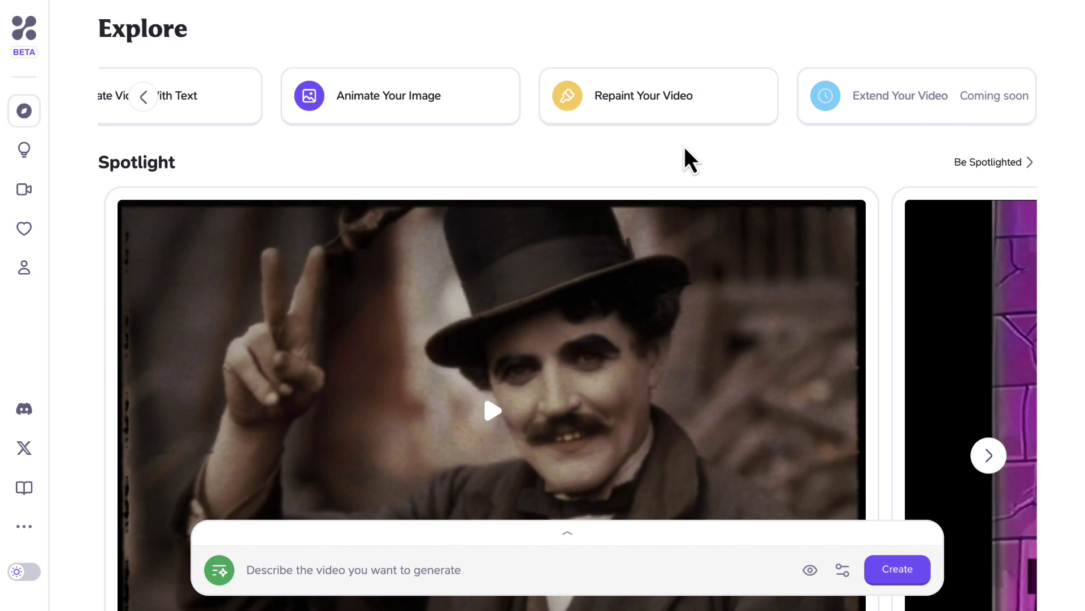
click(145, 97)
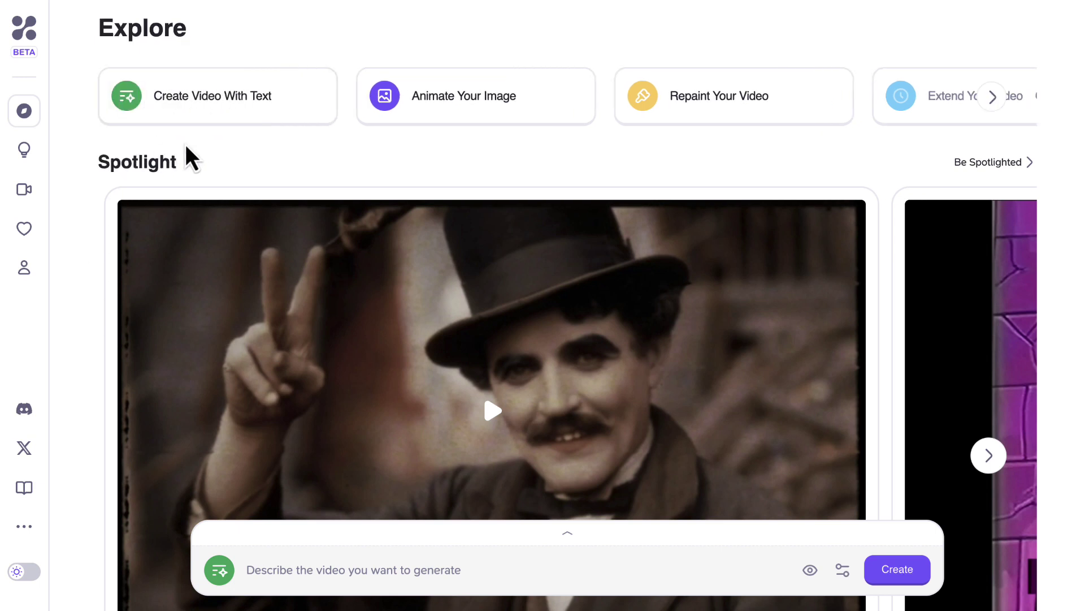
Step: Generate a 4-second text-to-video clip of a canned drink poured into a glass
click(221, 114)
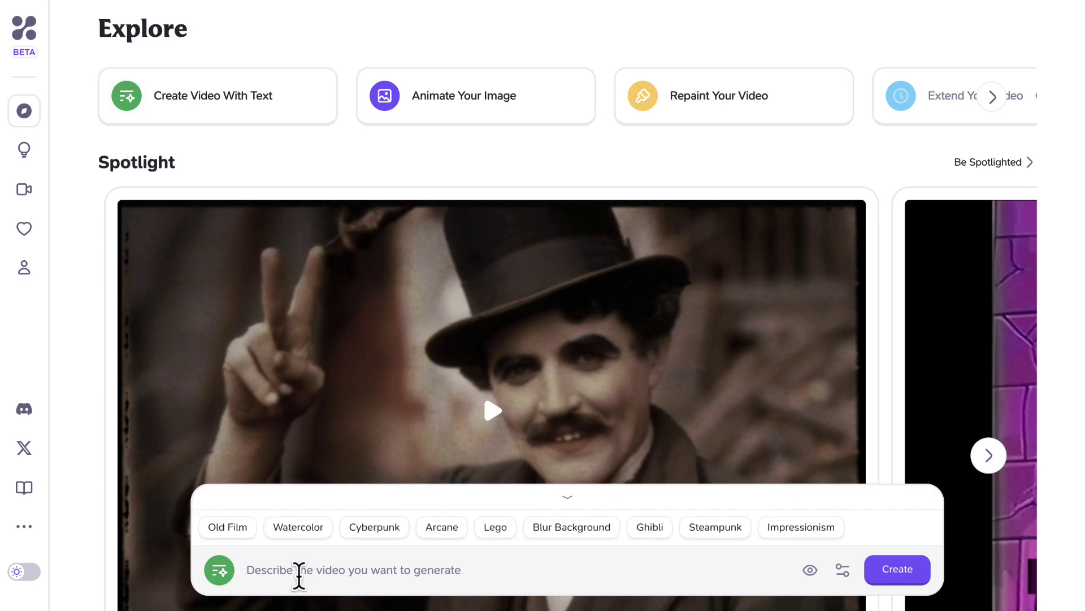
text(super slow motion shot of a canned drink being poured into a glass on a table)
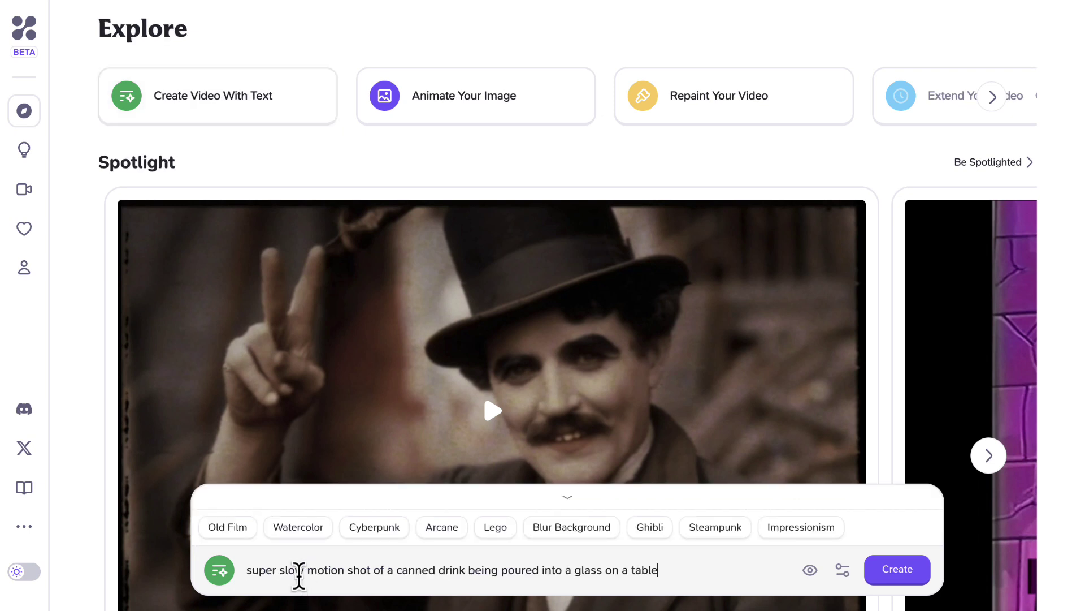
click(844, 571)
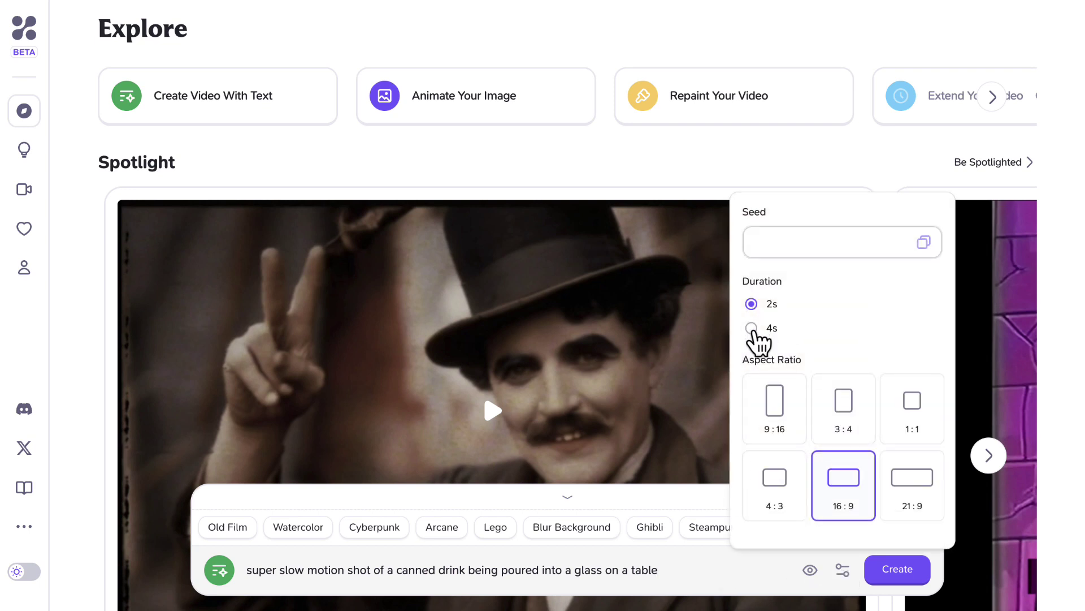
click(779, 569)
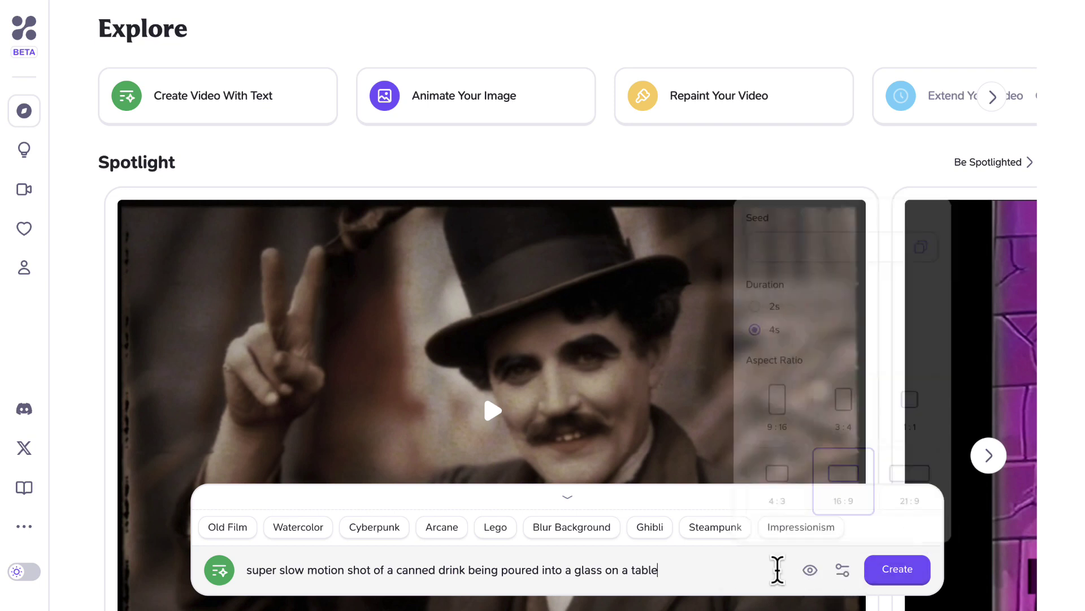
click(897, 569)
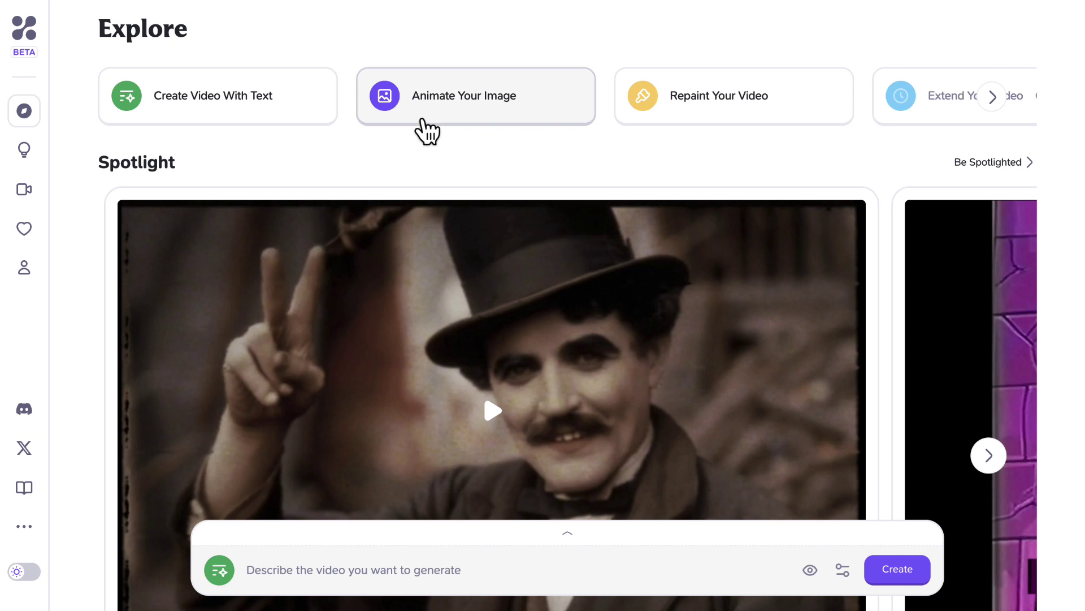
Step: Generate Pixar-style girl-on-bicycle images in Copilot Designer and look at the previous result
click(435, 99)
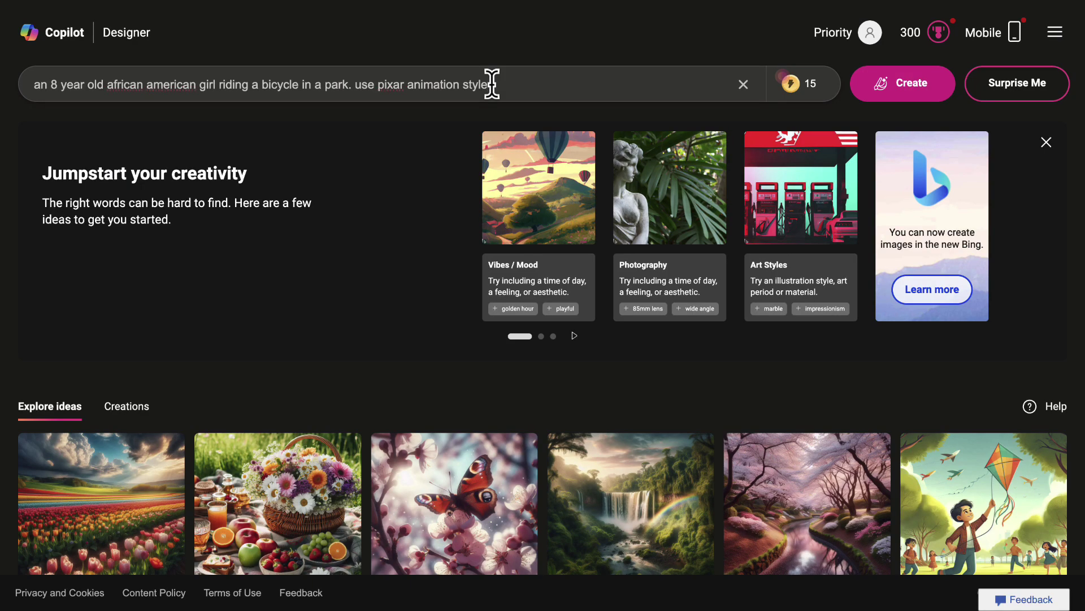
click(896, 89)
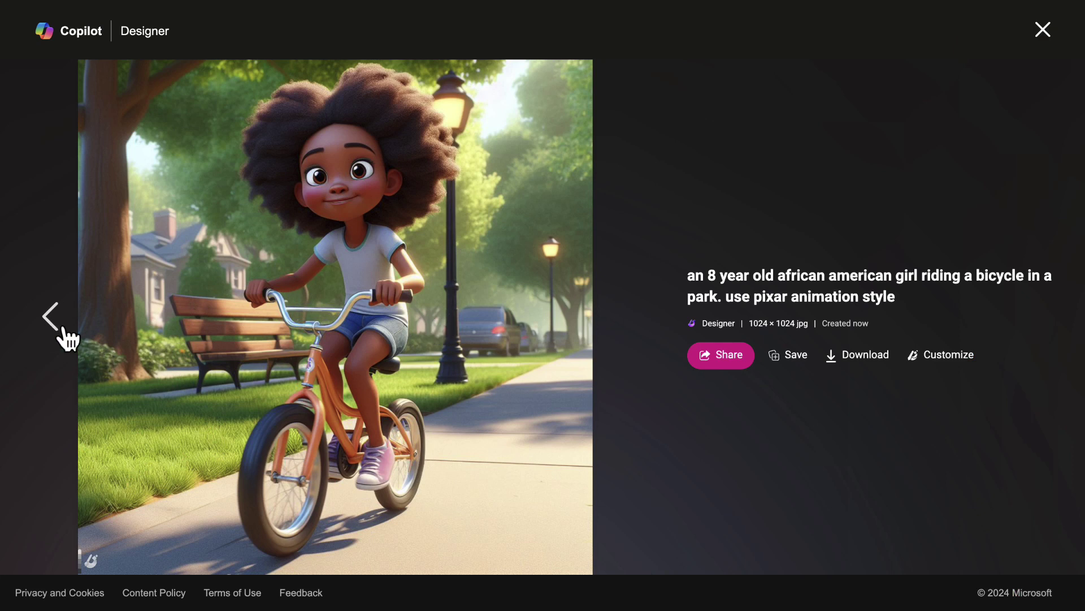
click(58, 328)
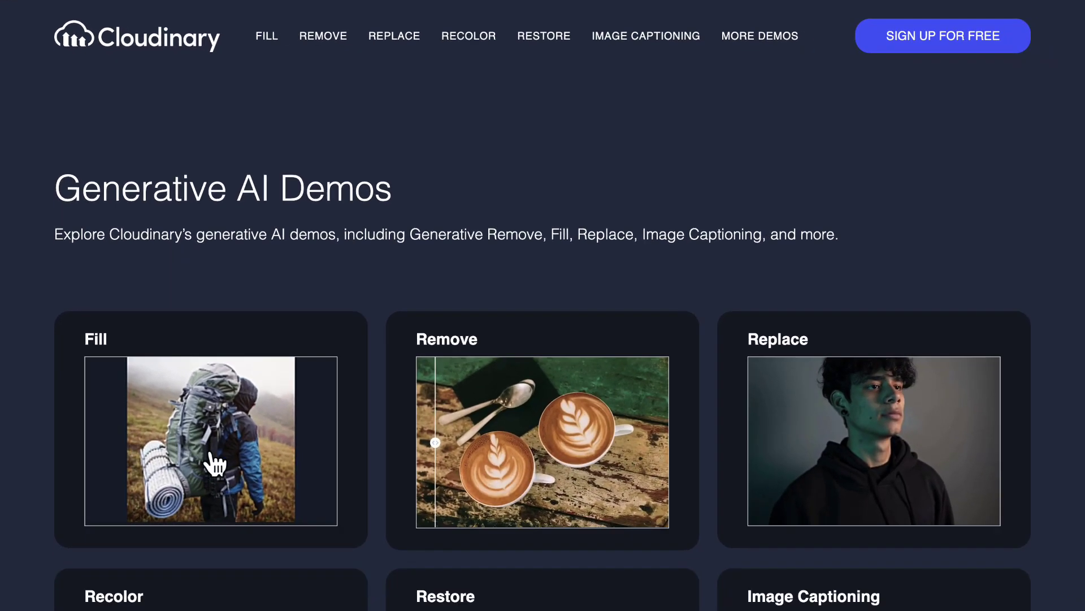
Step: Extend the girl-on-bike image to Widescreen Landscape 16:9 with Cloudinary's Generative Fill
click(283, 588)
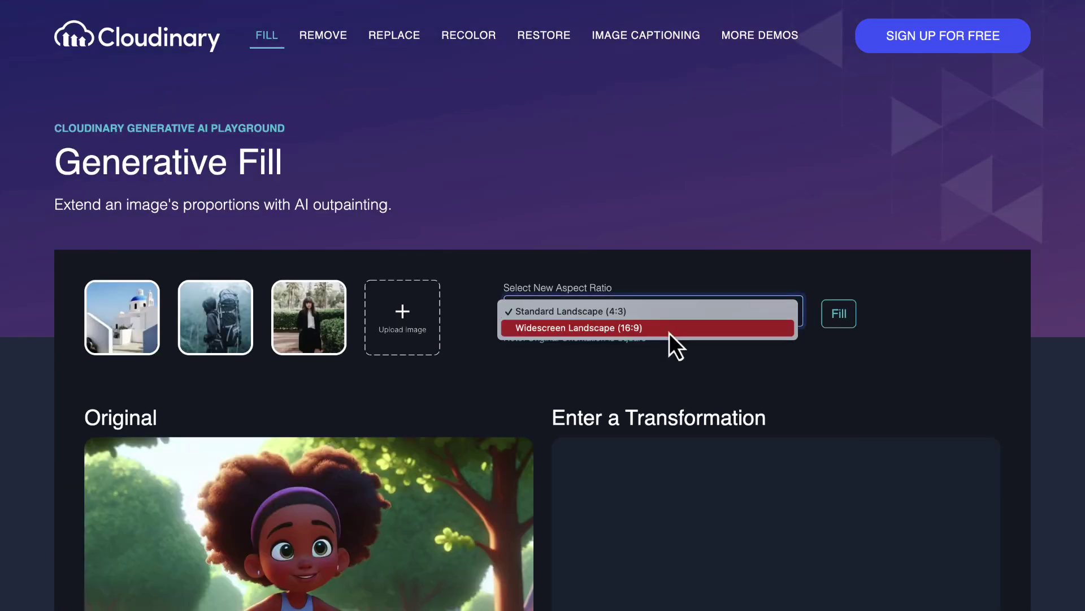
click(669, 334)
scroll(700, 371, down, 4)
click(848, 91)
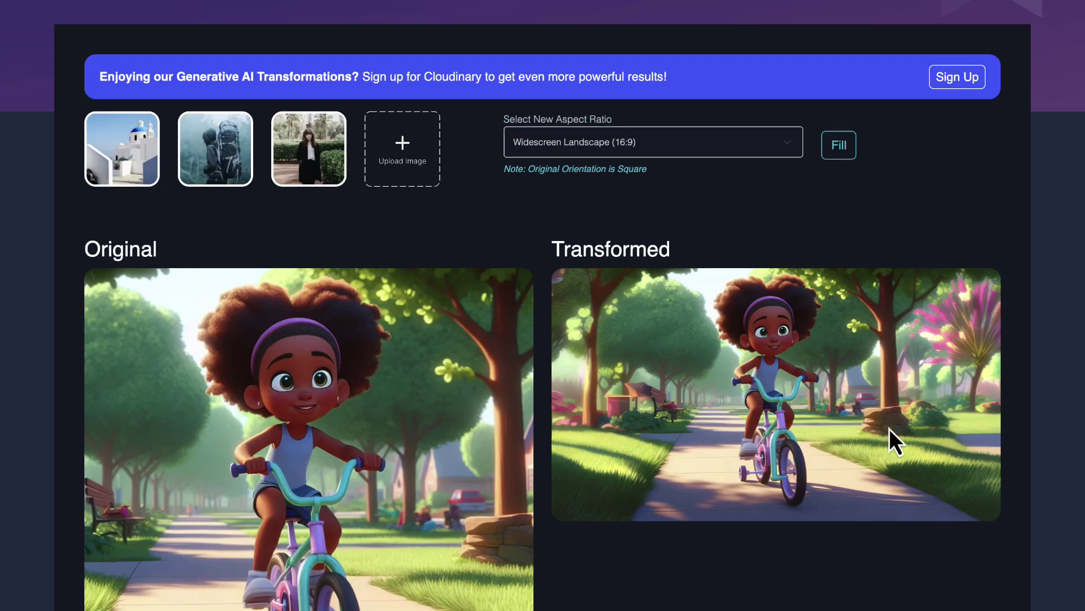
scroll(889, 429, down, 6)
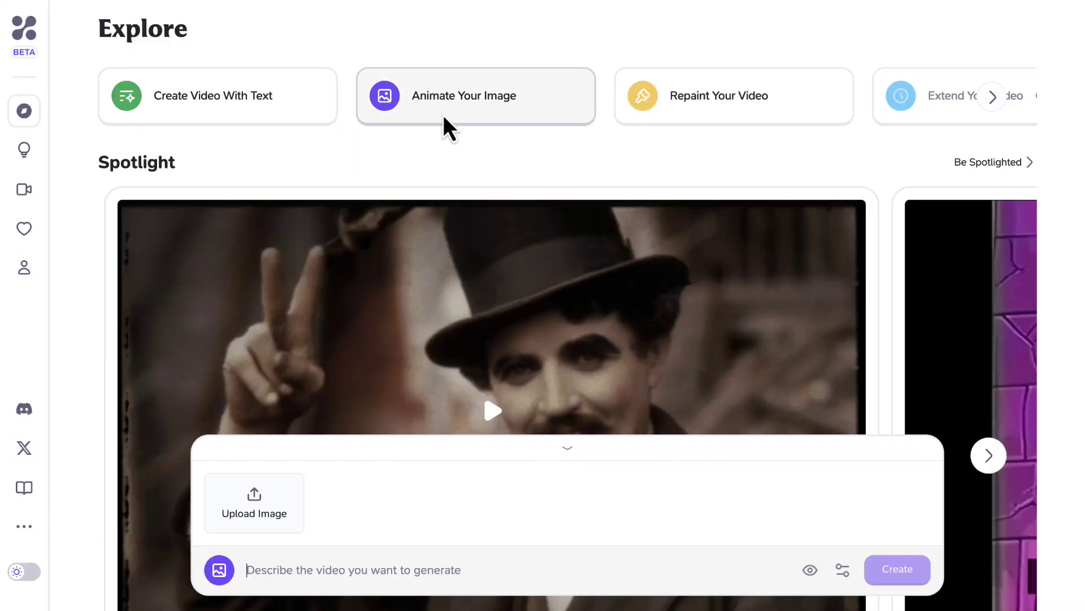
Step: Animate the uploaded widescreen girl-on-bike image into a 4s clip with the Pixar-style prompt
click(254, 524)
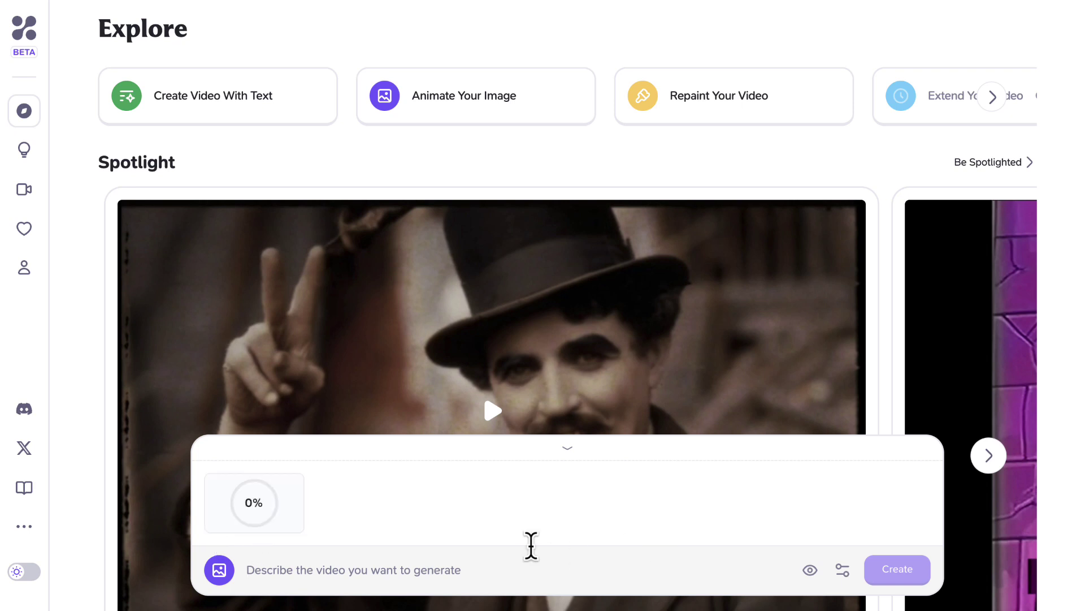
click(485, 571)
text(an 8 year old african american girl riding a bicycle in a park. use pixar animation style)
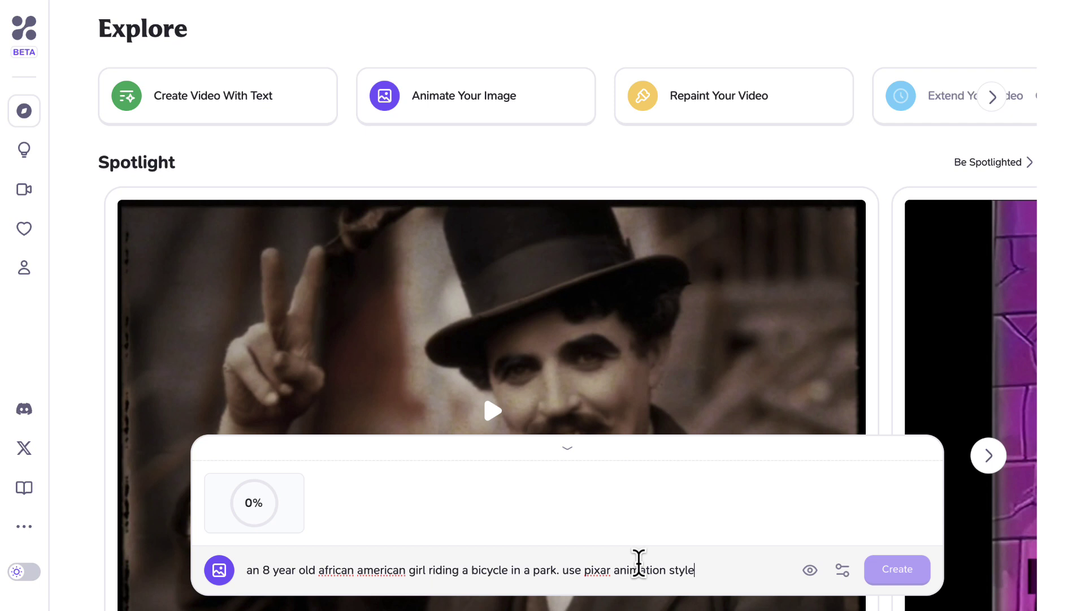
click(838, 572)
click(752, 511)
click(901, 577)
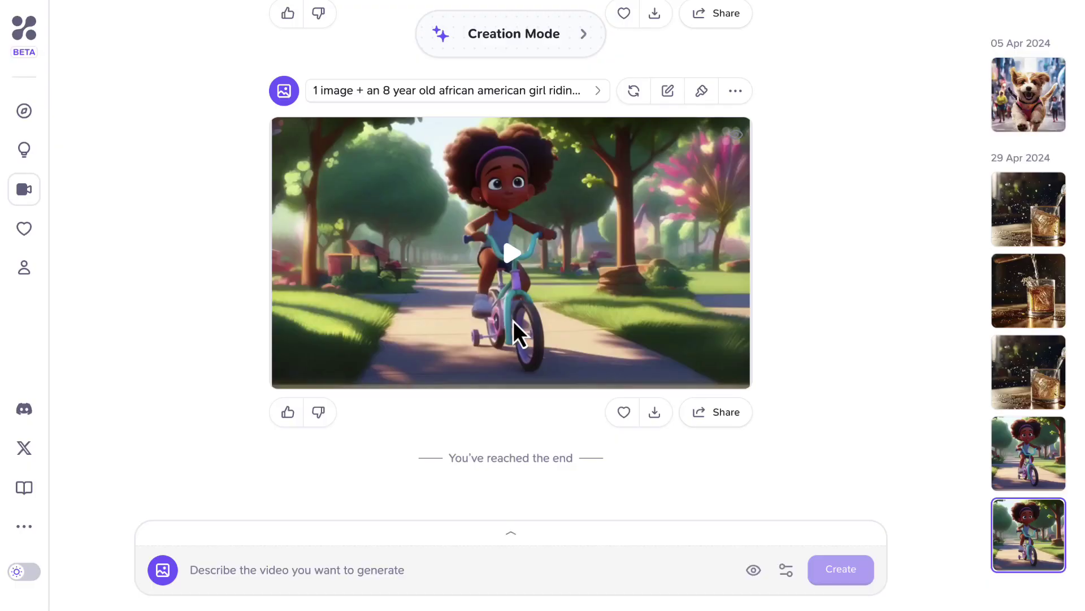
Step: Play the generated bike-riding clip twice, then download it
click(495, 269)
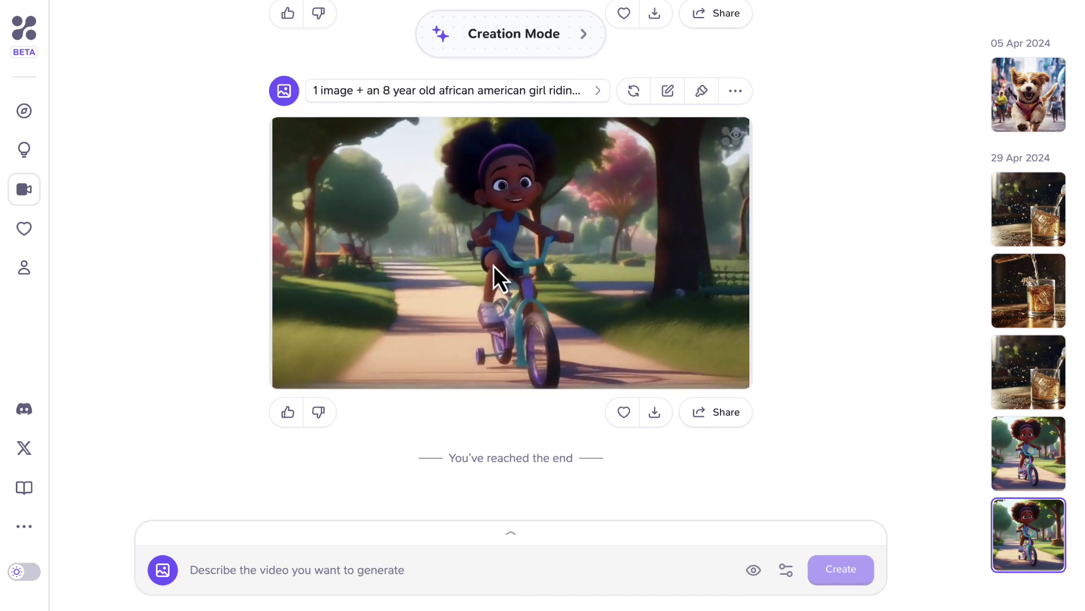
click(493, 265)
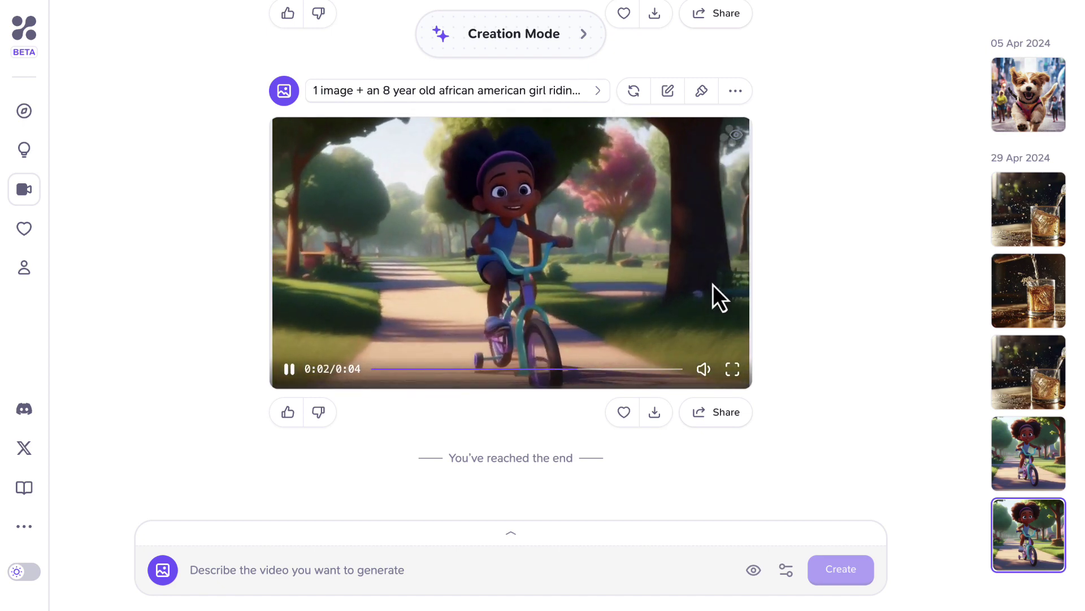
click(655, 413)
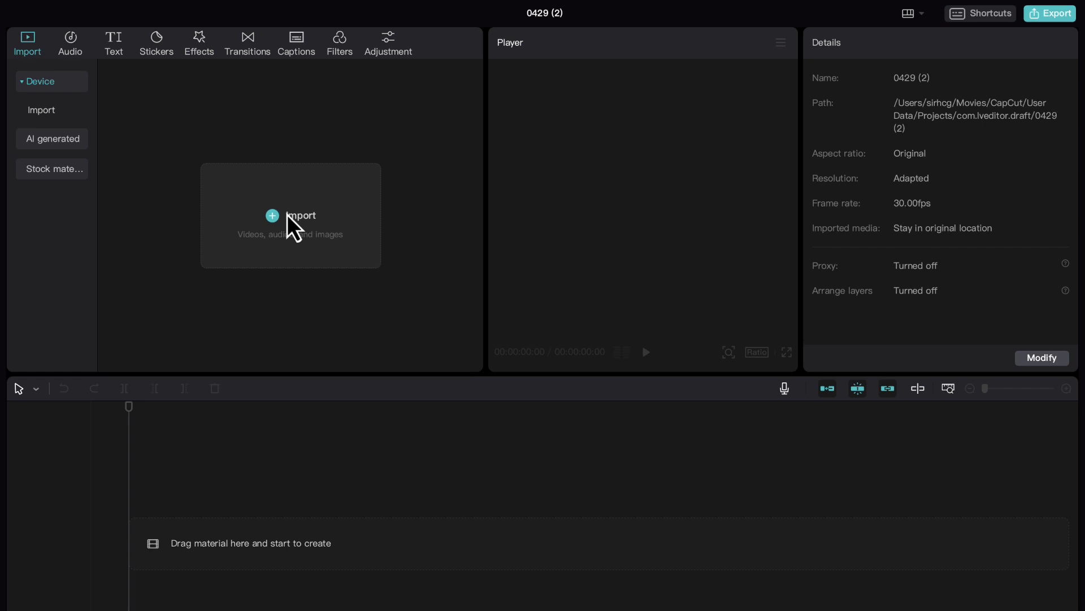
Step: Put the clip on CapCut's timeline and export its last frame as a still named 'bicycle'
click(293, 229)
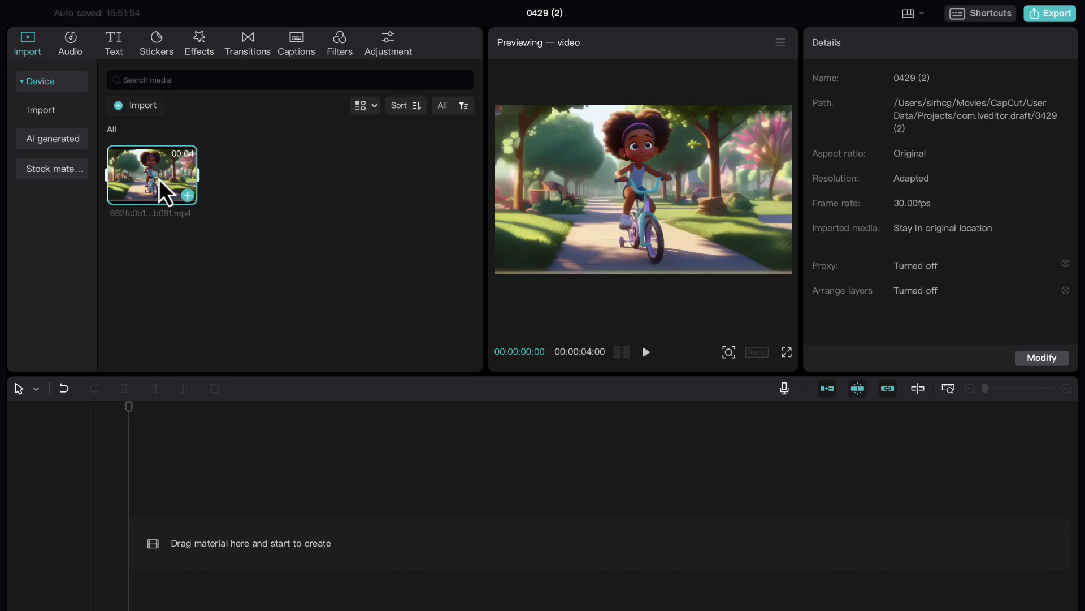
drag(161, 191, 158, 565)
click(310, 553)
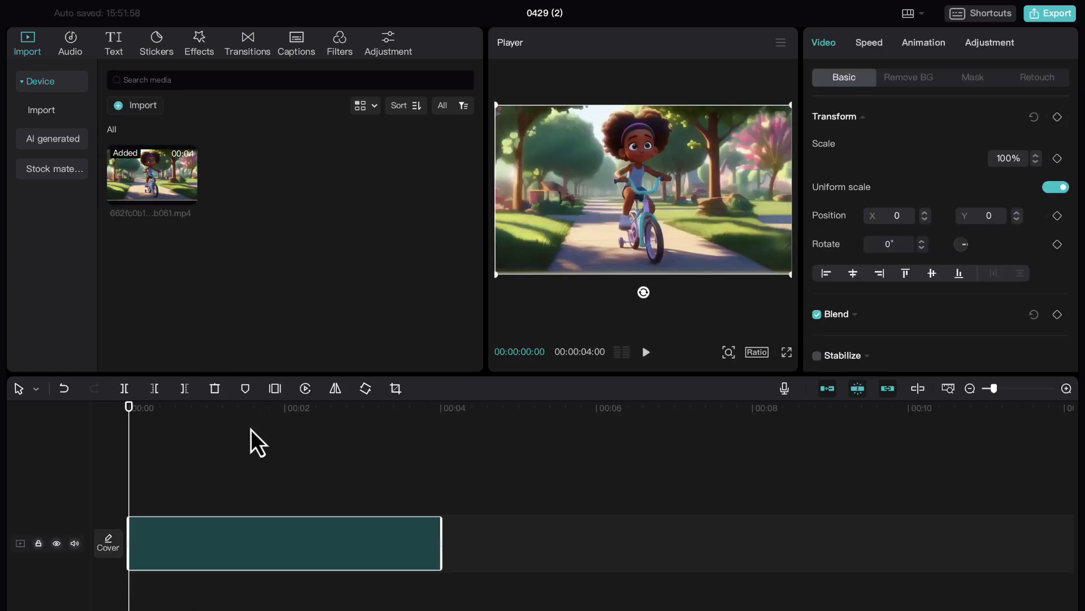
drag(134, 411, 390, 430)
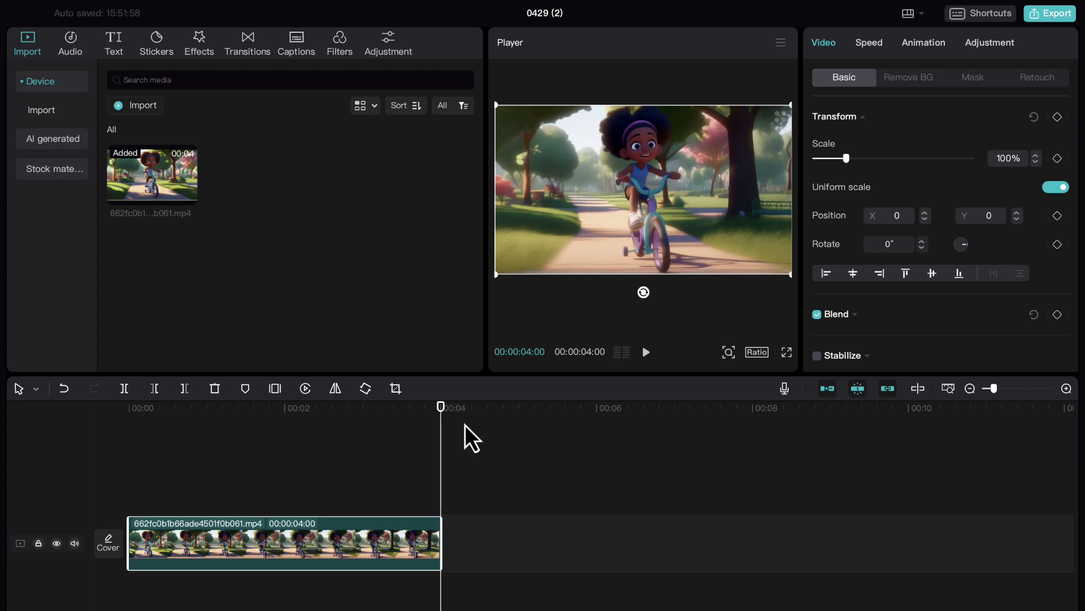
click(524, 453)
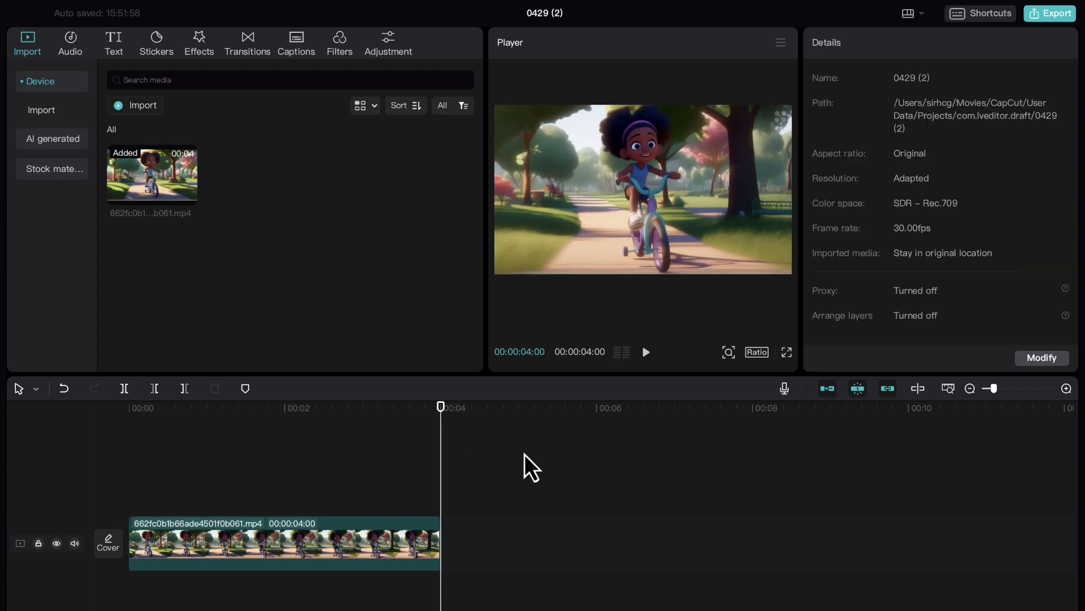
click(780, 44)
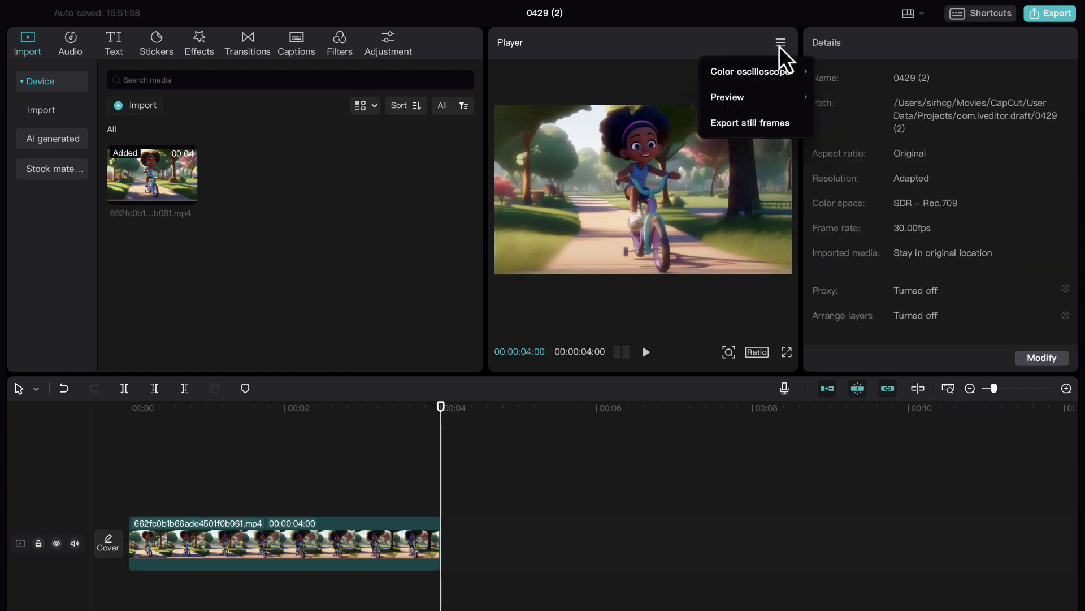
click(771, 125)
text(bicycle)
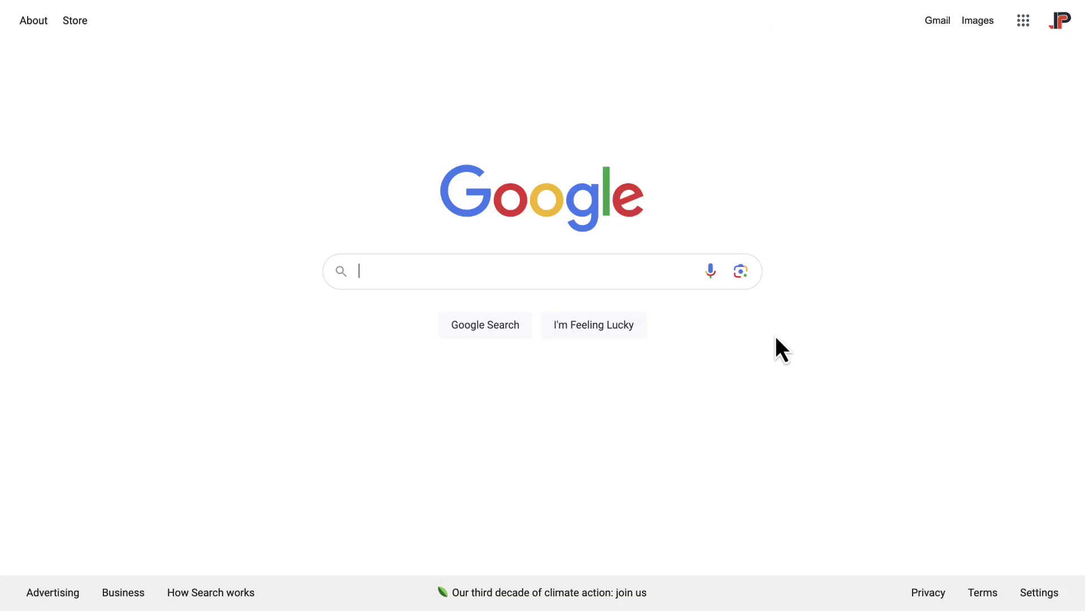
Step: Search Google for 'pixelcut' and open Pixelcut's image upscaler
text(pixelcut)
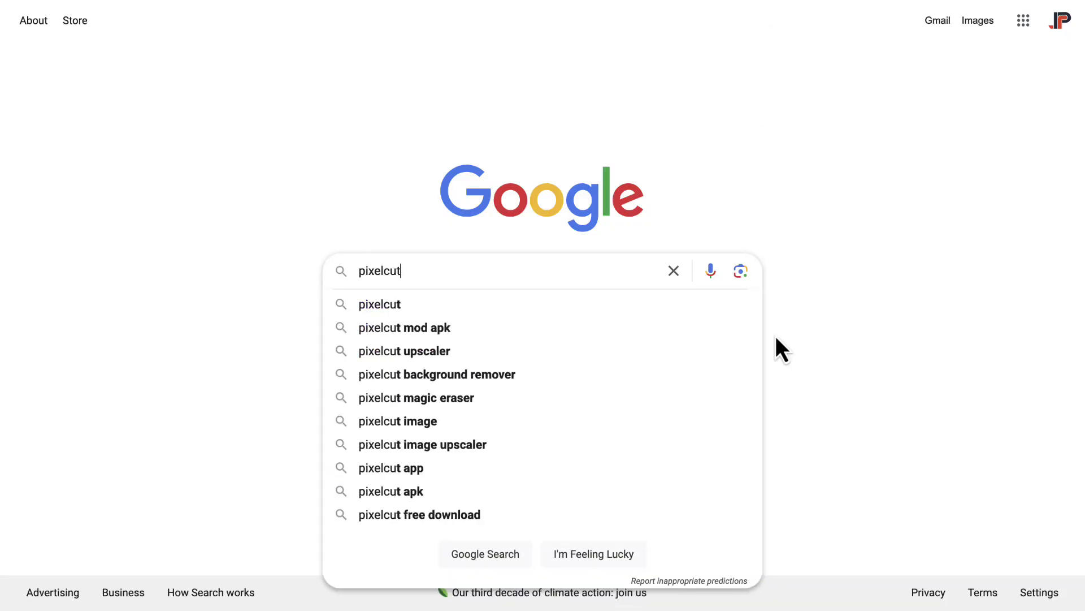
key(Return)
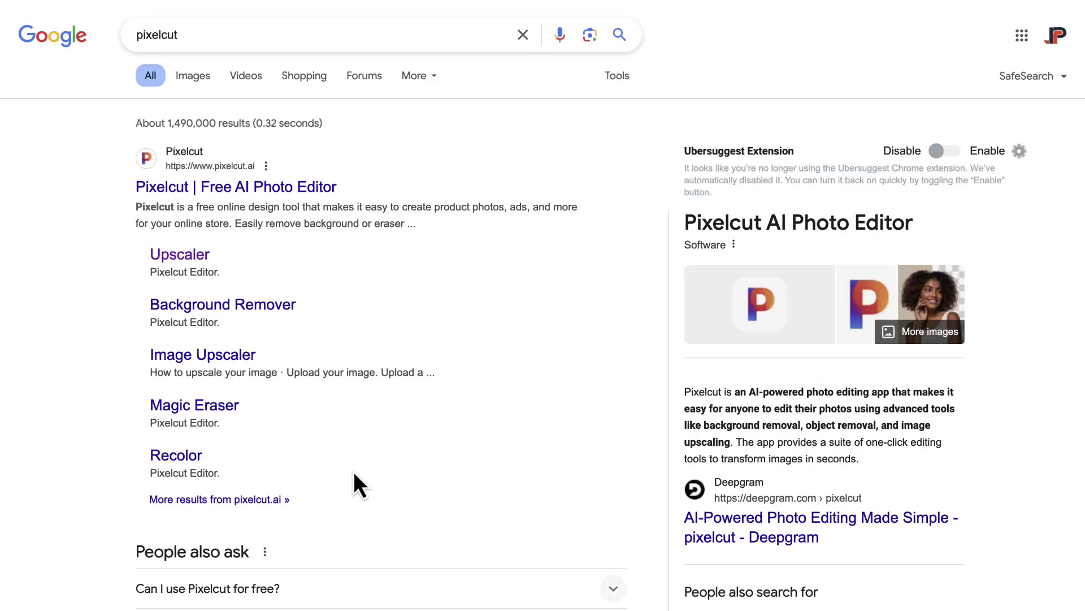
click(197, 261)
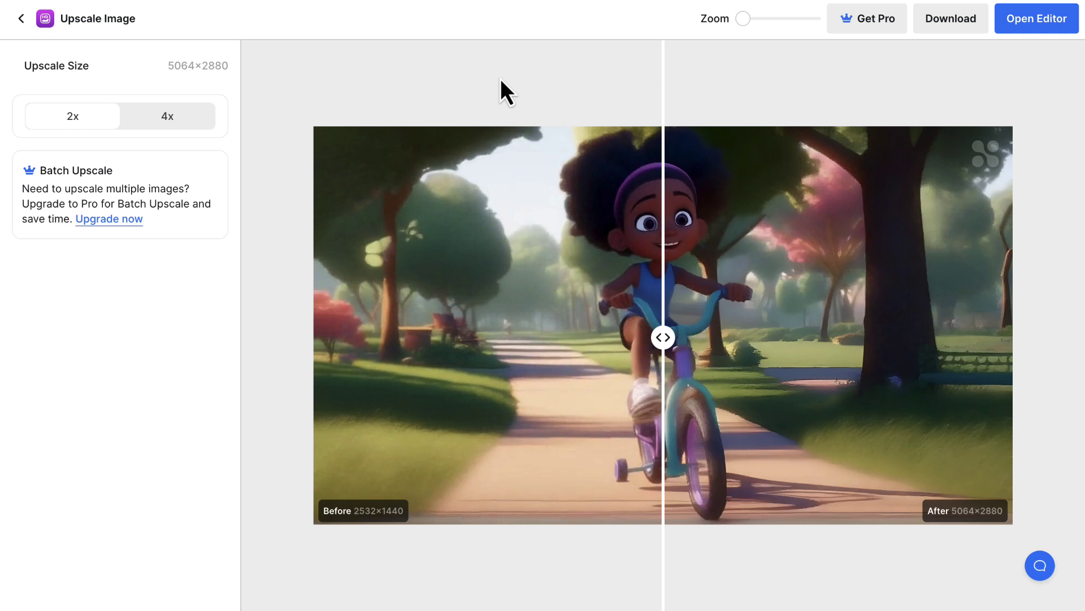
Step: Compare the 2x upscaled still against the original, then begin Haiper's Animate Your Image
mouse_move(662, 340)
mouse_down()
mouse_move(363, 375)
mouse_move(848, 340)
mouse_move(960, 351)
mouse_move(656, 341)
mouse_up()
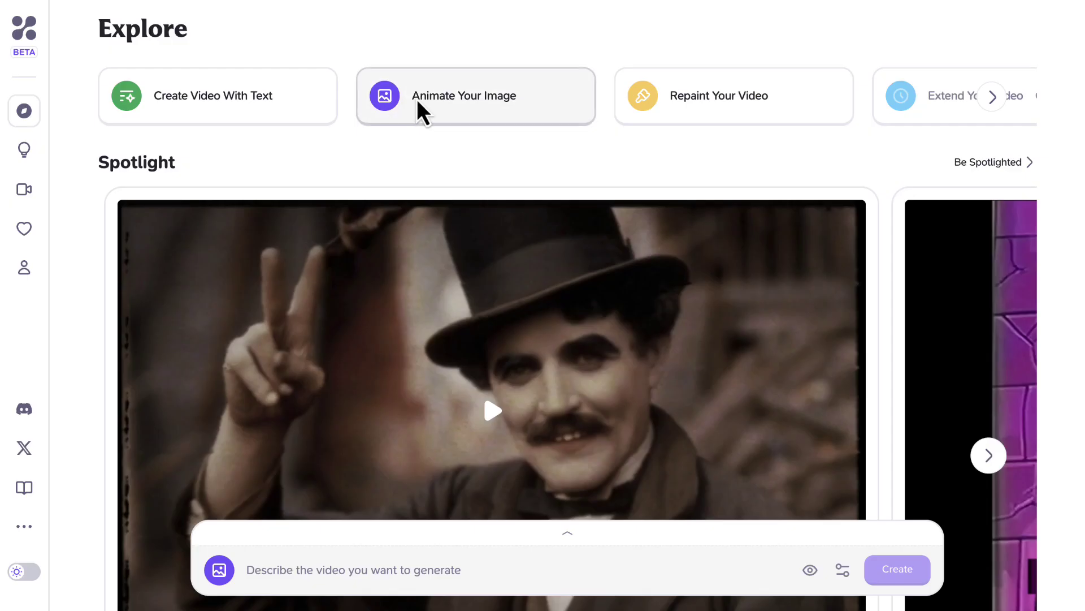
click(431, 110)
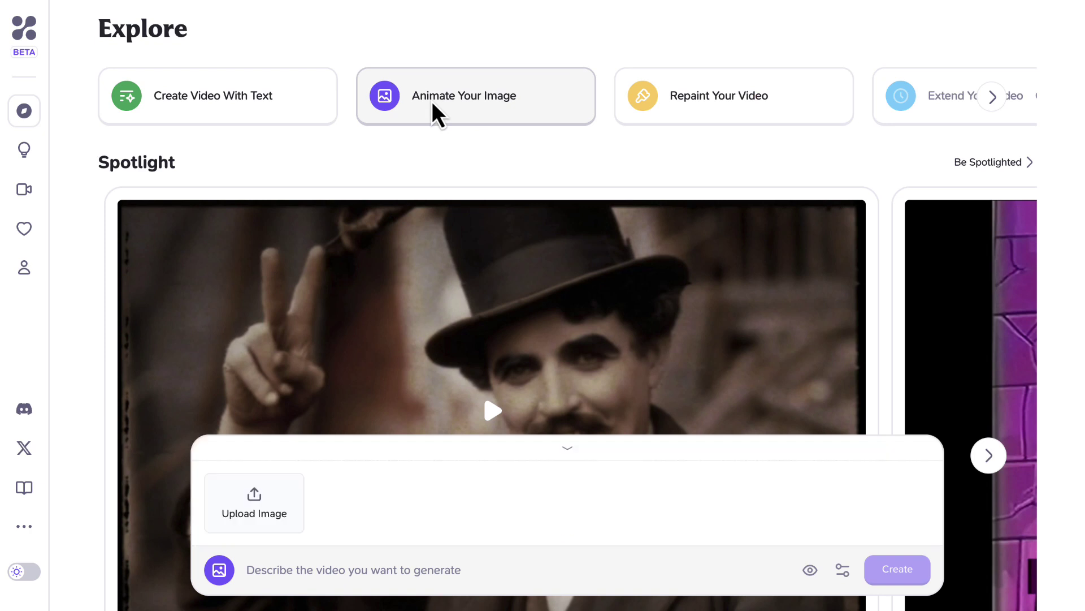
Step: Animate the upscaled bicycle still into a 4s video using the pasted prompt
click(273, 523)
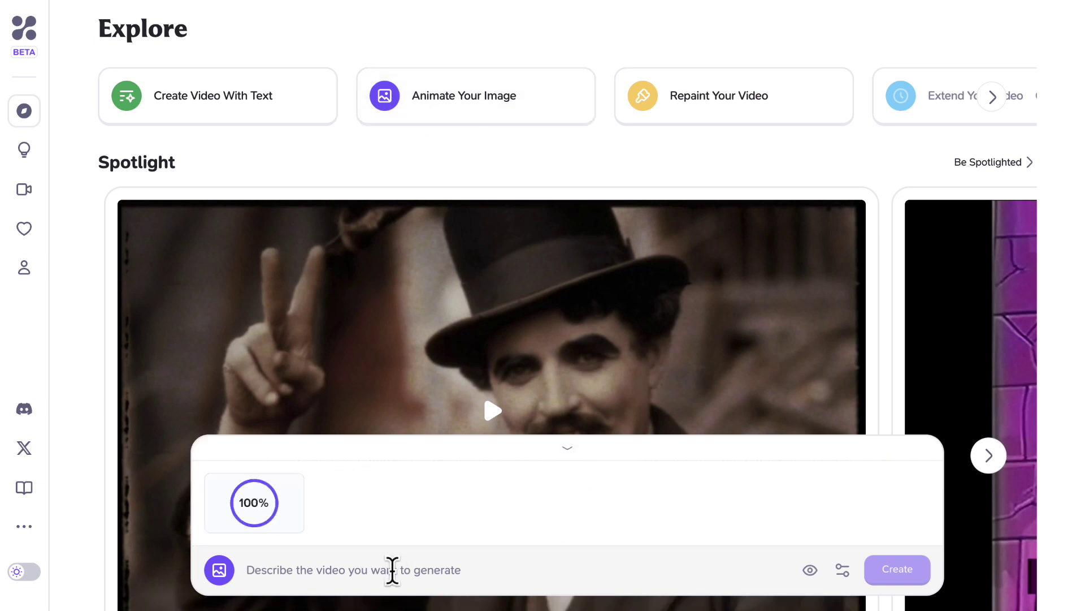
text(an 8 year old african american girl riding a bicycle in a park. use pixar animation style)
click(842, 570)
click(752, 512)
click(897, 571)
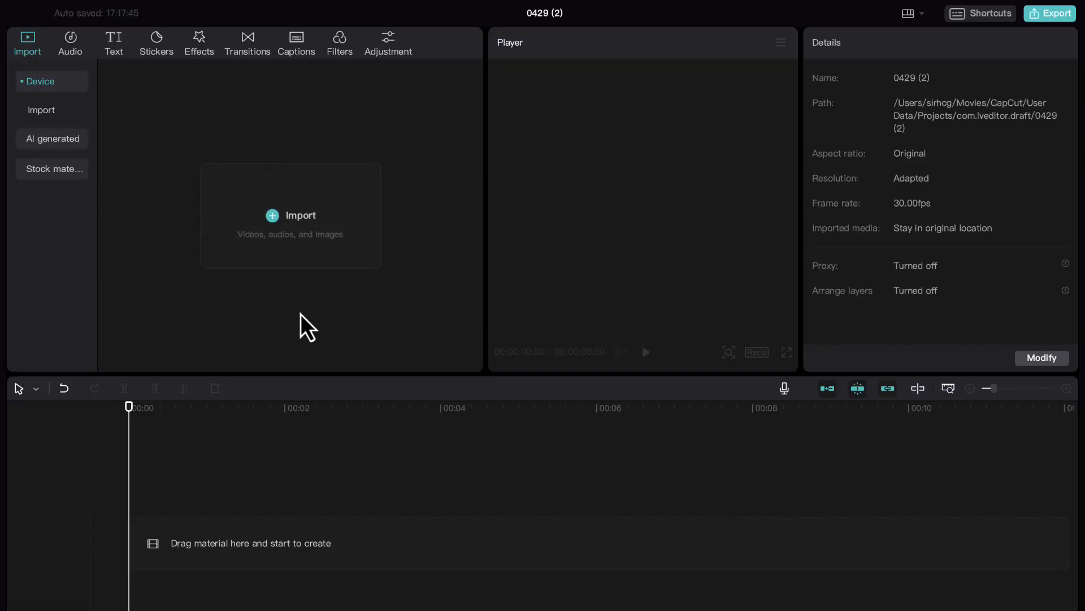
Step: Import 1.mp4 and 2.mp4 into CapCut and place 2.mp4 after 1.mp4 on the timeline
click(293, 235)
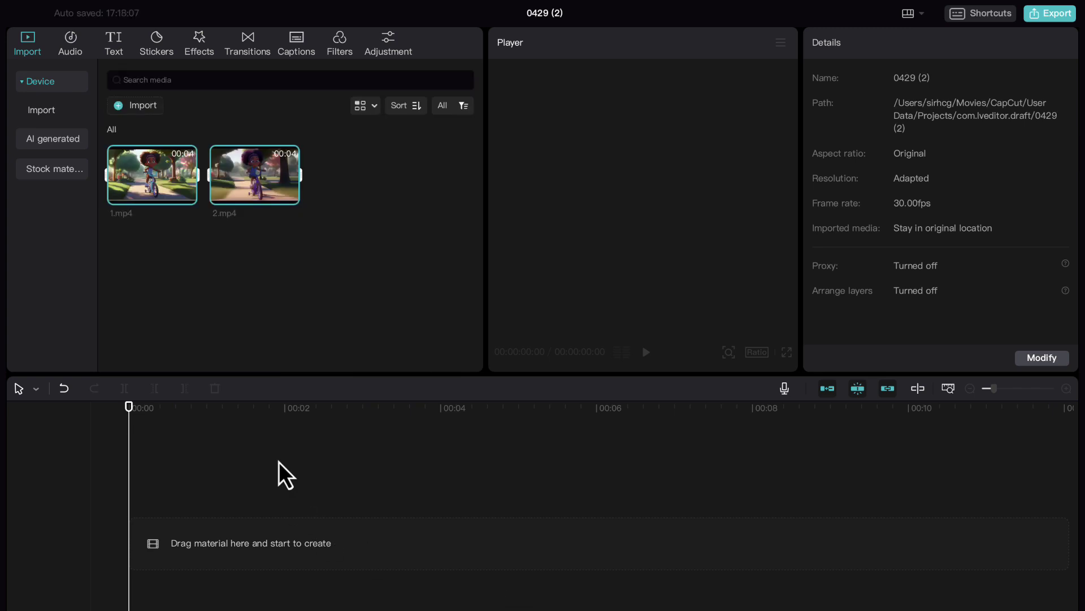
click(191, 199)
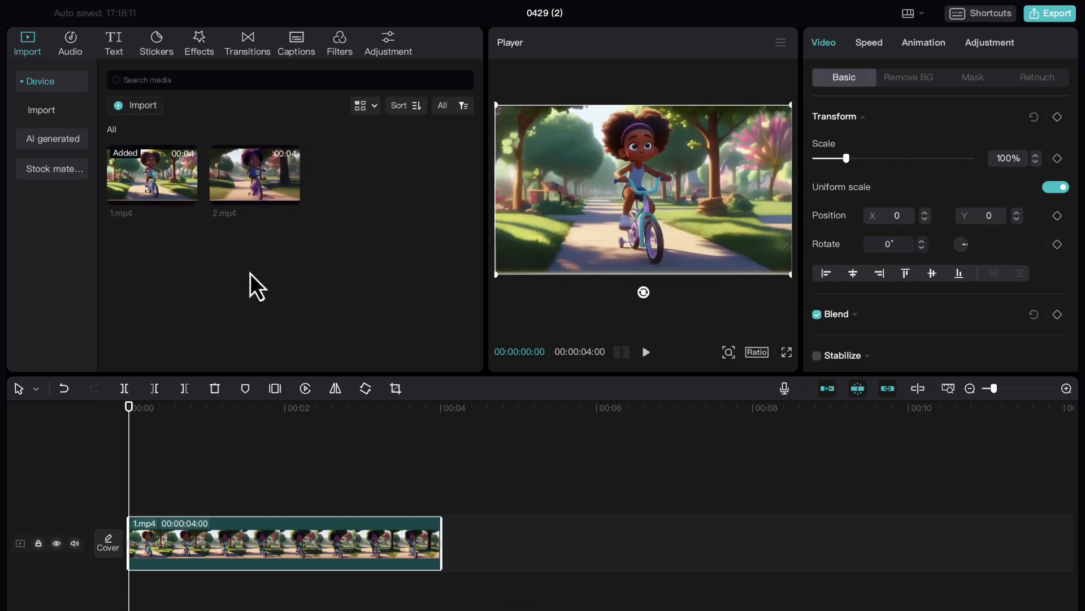
click(293, 199)
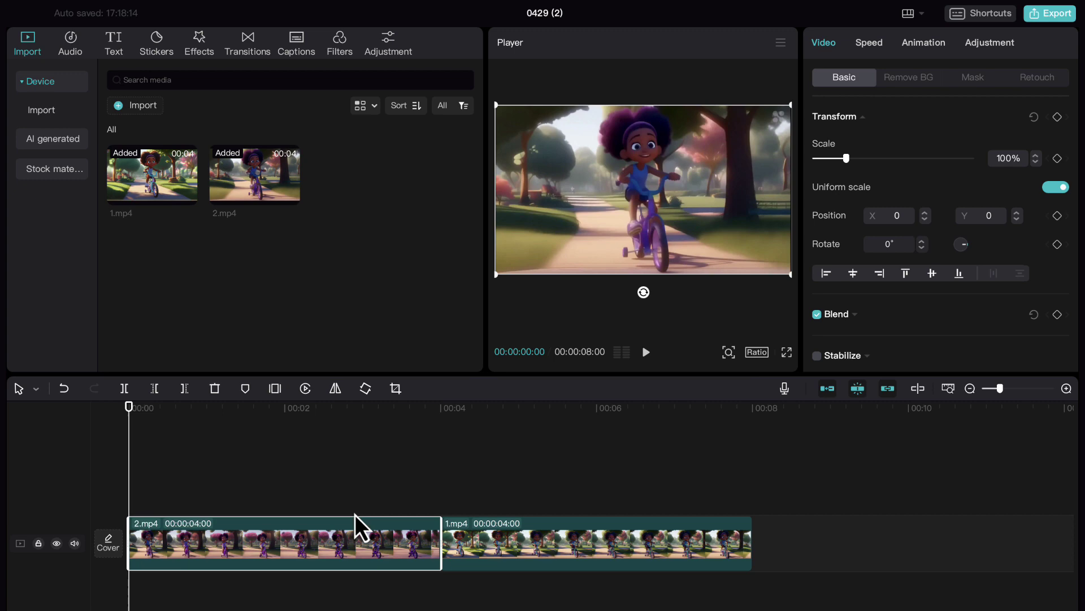
drag(339, 557, 618, 582)
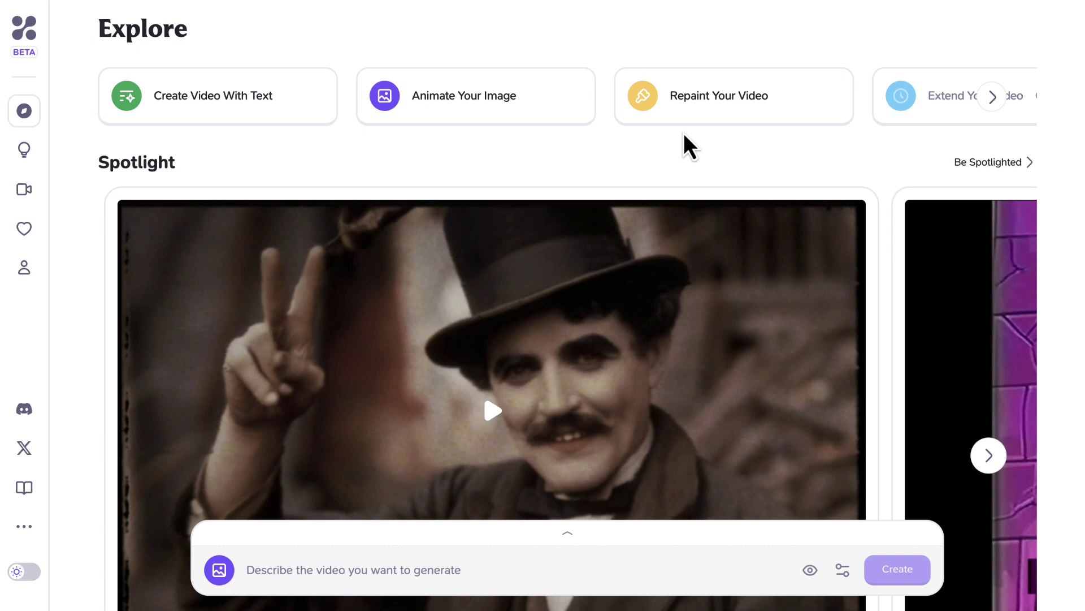
Step: Start a Vary Region repaint and mask the girl's shoulders, arms, hands, body and legs
click(710, 106)
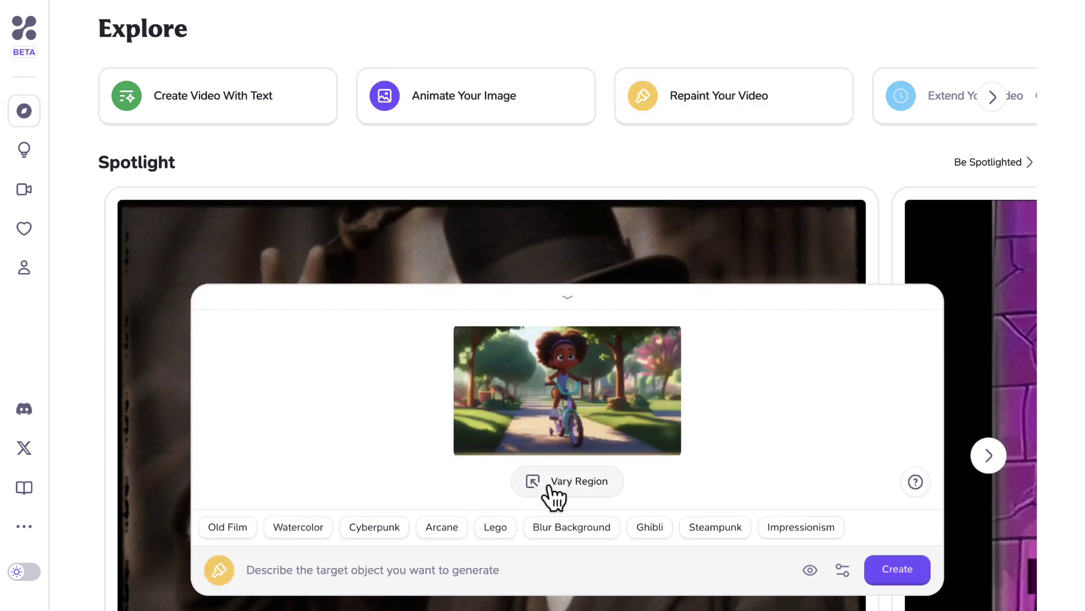
click(573, 480)
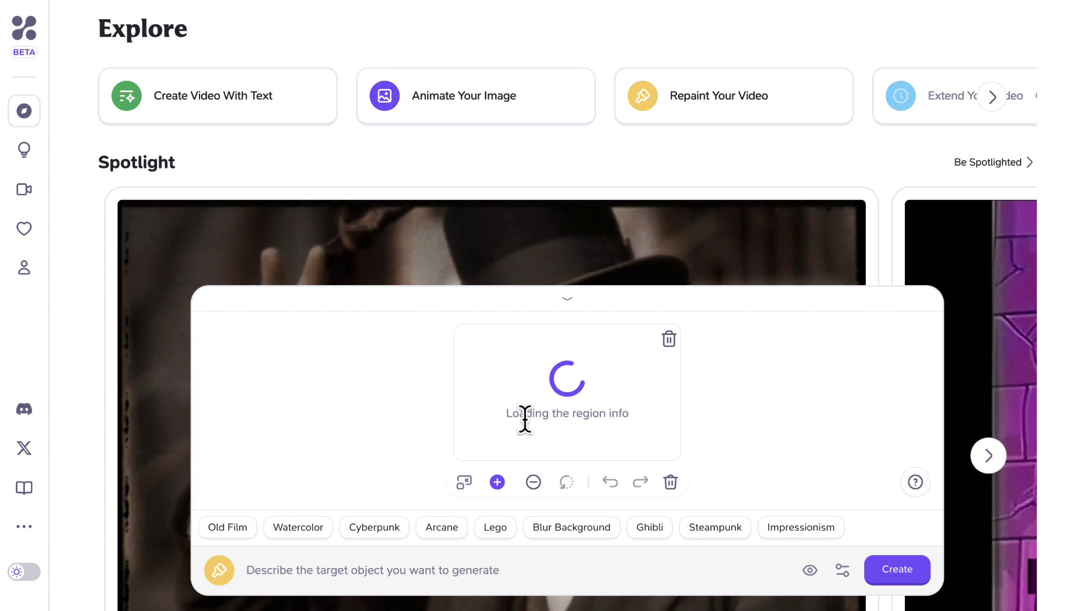
click(522, 295)
click(541, 385)
click(593, 261)
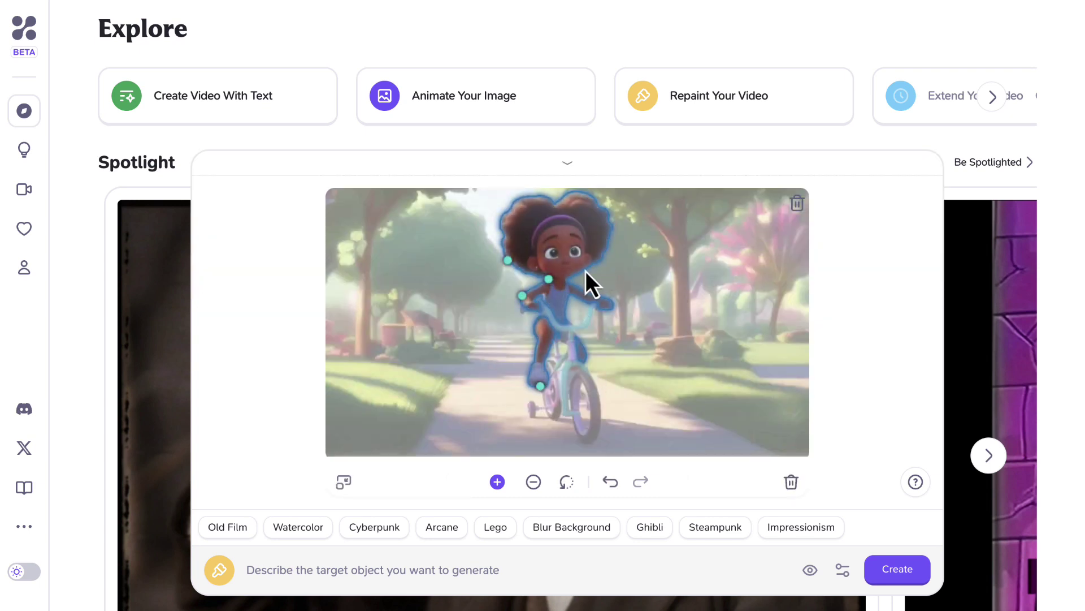
click(612, 303)
click(568, 282)
click(572, 295)
click(567, 318)
click(584, 356)
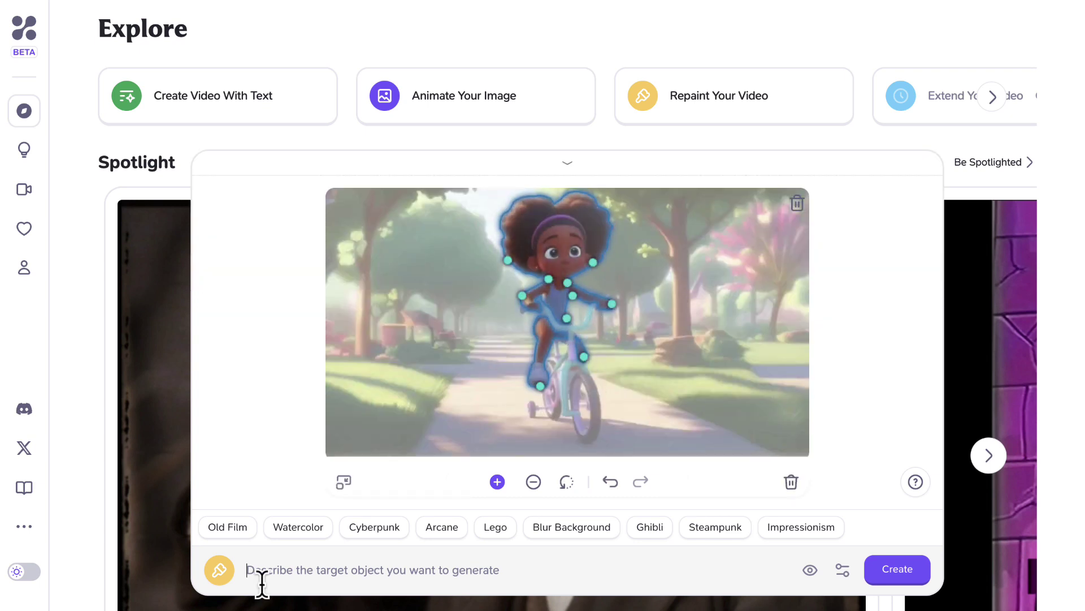
Step: Paste the prompt turning the girl into a 9-year-old boy and create the repainted video
click(262, 571)
text(change selected 9 year old female african american to 9 year old male african american)
click(879, 572)
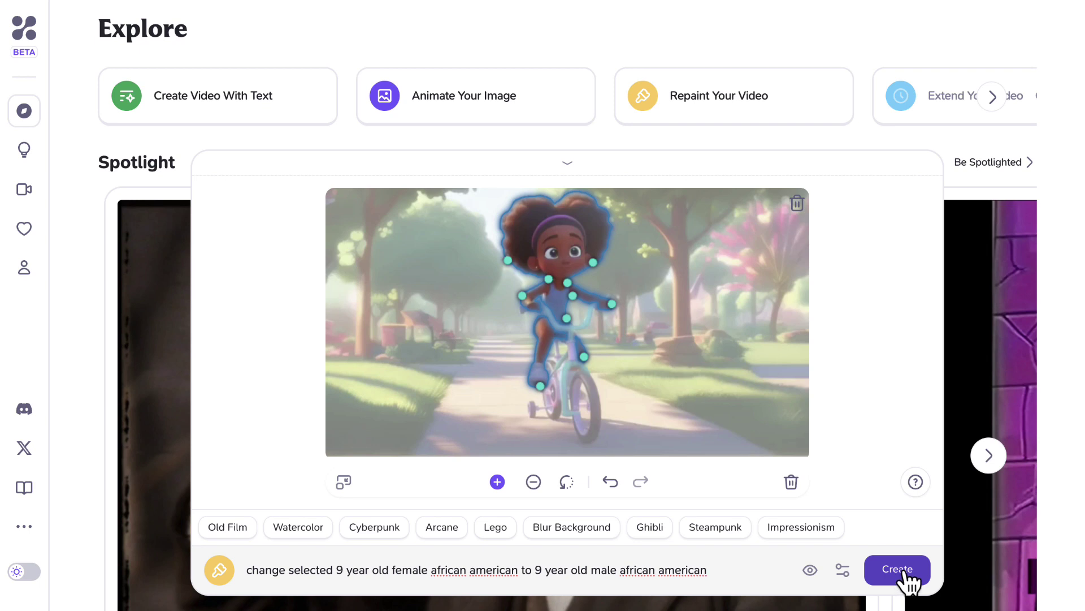
click(902, 572)
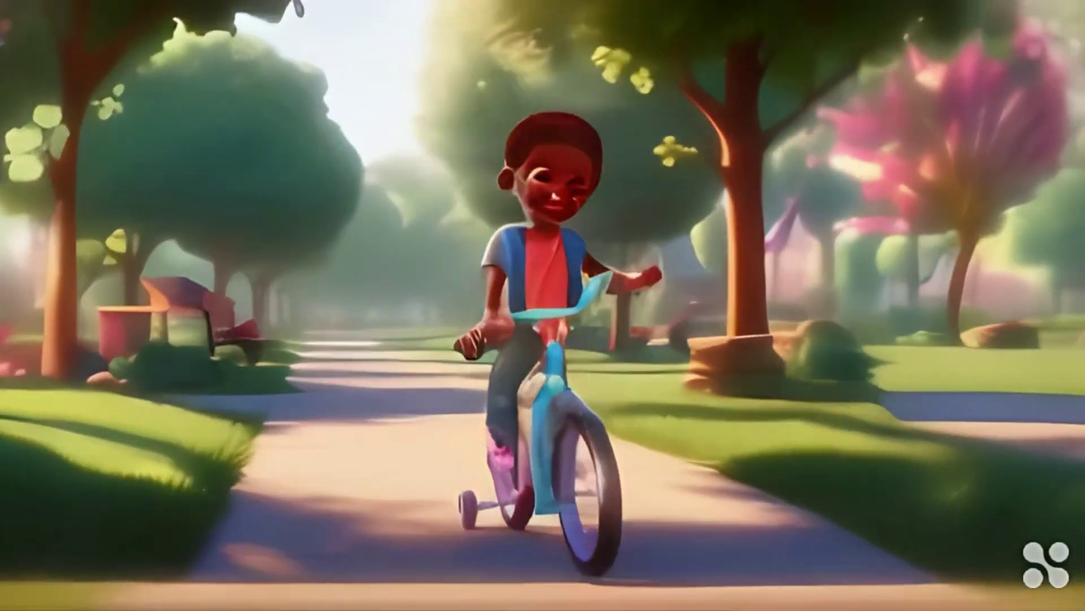